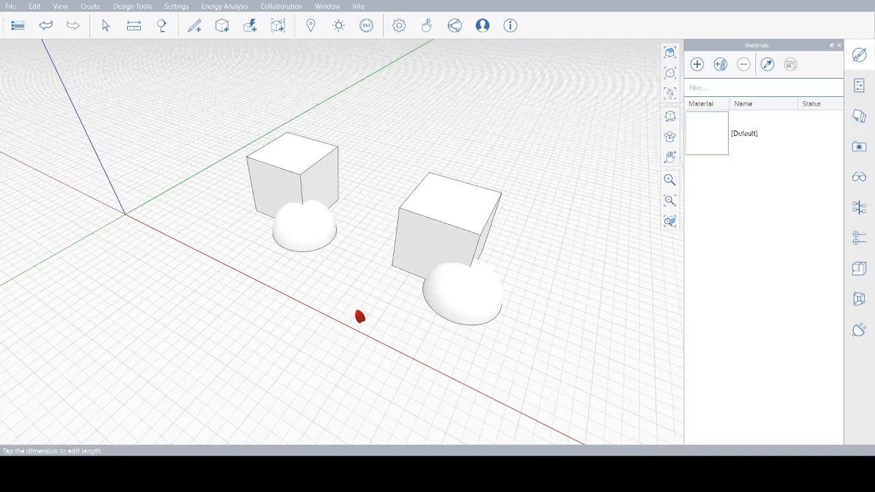
Step: Cut the small dome's volume out of the cube nearest the origin with the Boolean cut
{"action": "scroll", "coordinate": [358, 315], "scroll_direction": "up", "scroll_amount": 1}
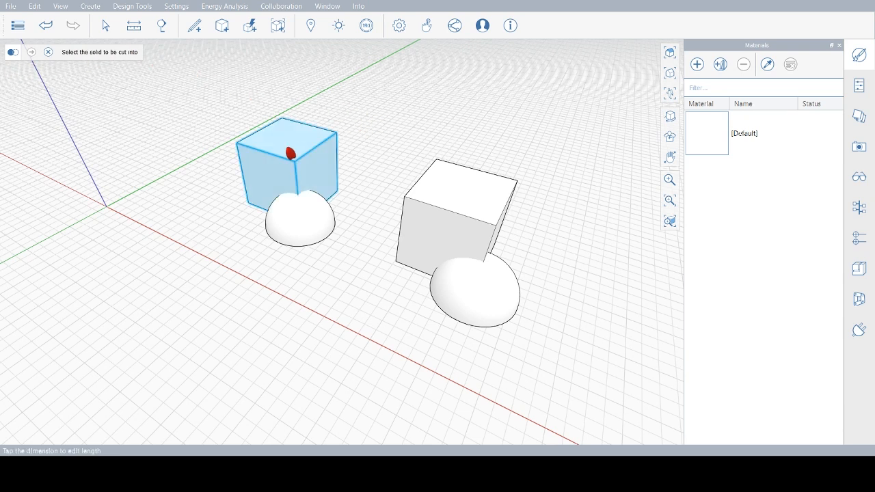
{"action": "left_click", "coordinate": [291, 154]}
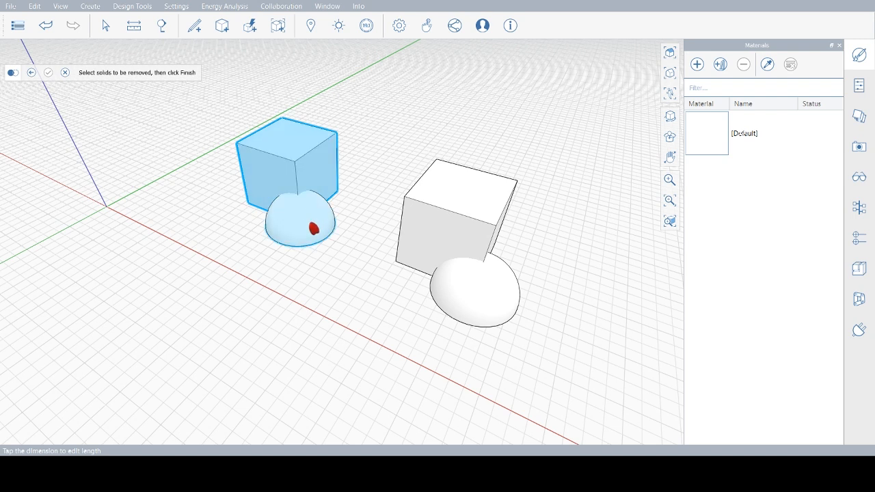
{"action": "left_click", "coordinate": [314, 228]}
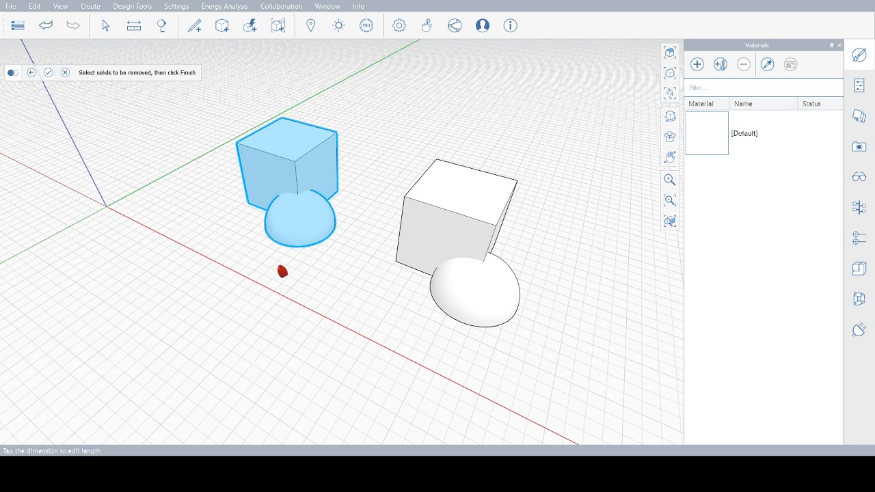
{"action": "left_click", "coordinate": [48, 73]}
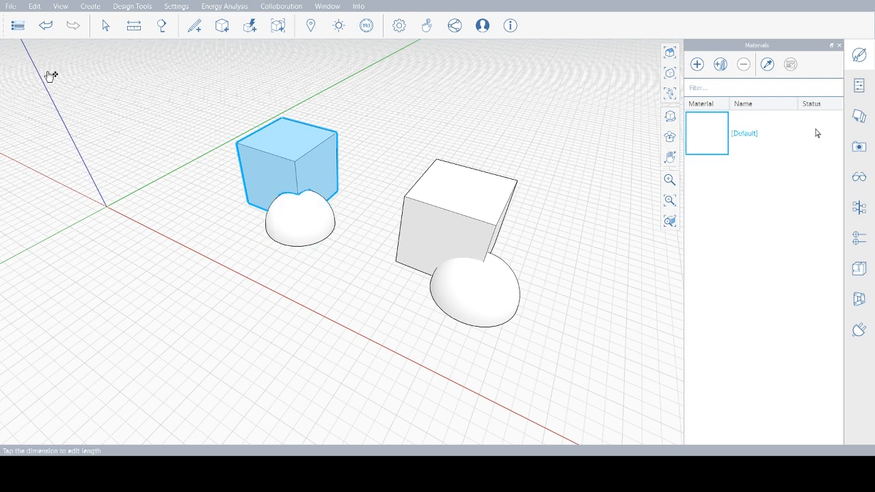
Step: Delete the leftover dome and its circular base face beside the cube that was cut
{"action": "left_click", "coordinate": [105, 28]}
{"action": "left_click", "coordinate": [317, 220]}
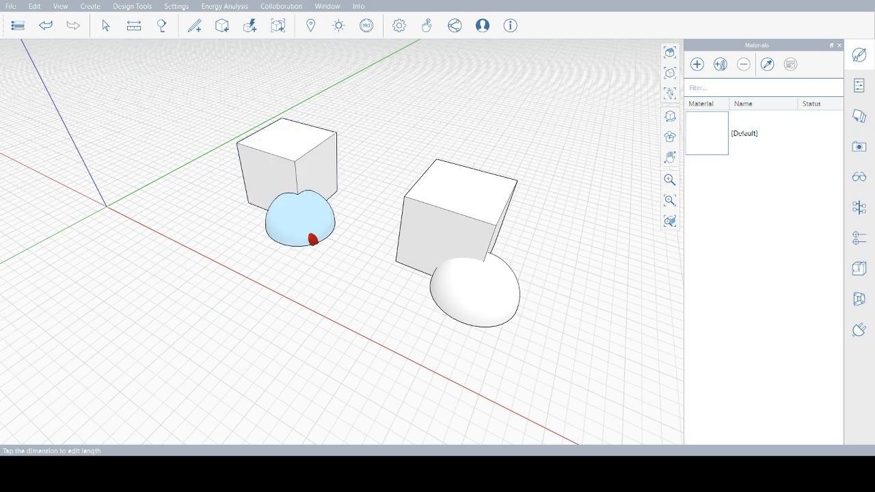
{"action": "key", "text": "Delete"}
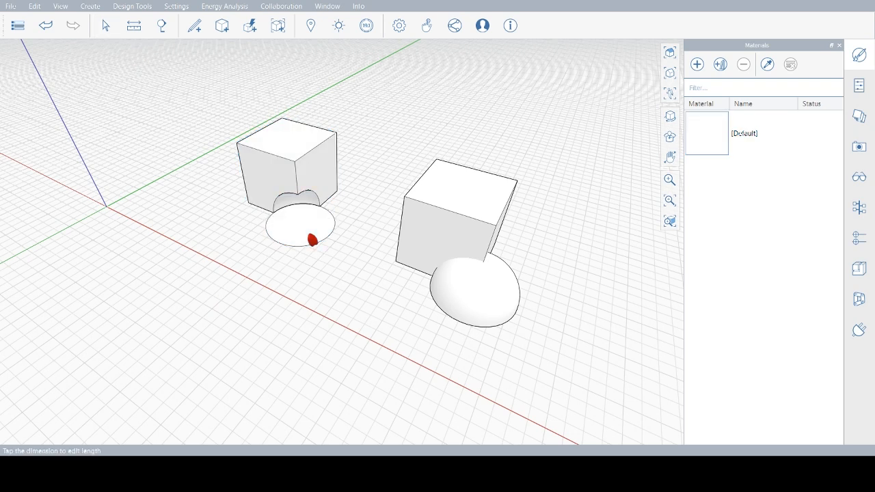
{"action": "left_click", "coordinate": [312, 239]}
{"action": "key", "text": "Delete"}
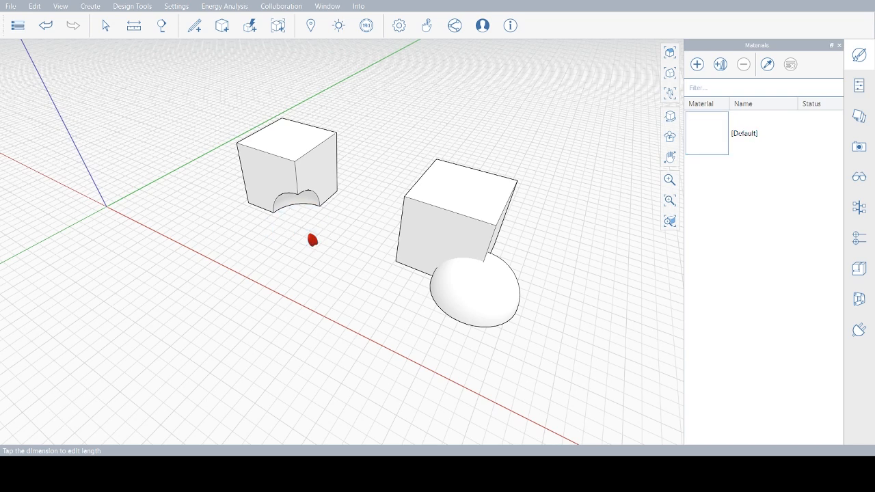
Step: Cut the second cube's volume out of the second dome with the Boolean cut
{"action": "mouse_move", "coordinate": [319, 256]}
{"action": "middle_mouse_down"}
{"action": "mouse_move", "coordinate": [326, 127]}
{"action": "mouse_move", "coordinate": [375, 151]}
{"action": "mouse_move", "coordinate": [410, 269]}
{"action": "mouse_move", "coordinate": [279, 217]}
{"action": "mouse_move", "coordinate": [383, 189]}
{"action": "mouse_move", "coordinate": [311, 247]}
{"action": "middle_mouse_up"}
{"action": "scroll", "coordinate": [308, 248], "scroll_direction": "up", "scroll_amount": 5}
{"action": "scroll", "coordinate": [352, 236], "scroll_direction": "down", "scroll_amount": 3}
{"action": "middle_click_drag", "start_coordinate": [419, 264], "coordinate": [364, 289]}
{"action": "scroll", "coordinate": [182, 199], "scroll_direction": "down", "scroll_amount": 3}
{"action": "middle_click_drag", "start_coordinate": [356, 182], "coordinate": [312, 194]}
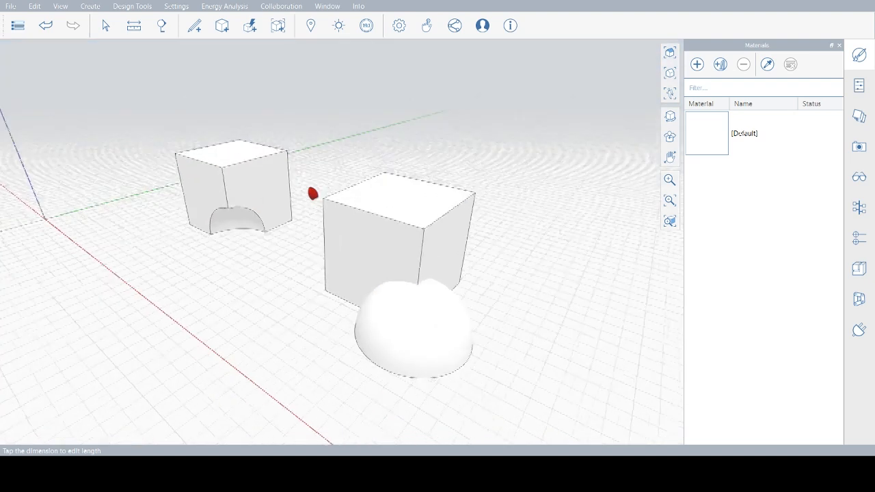
{"action": "scroll", "coordinate": [316, 200], "scroll_direction": "up", "scroll_amount": 2}
{"action": "scroll", "coordinate": [186, 91], "scroll_direction": "down", "scroll_amount": 2}
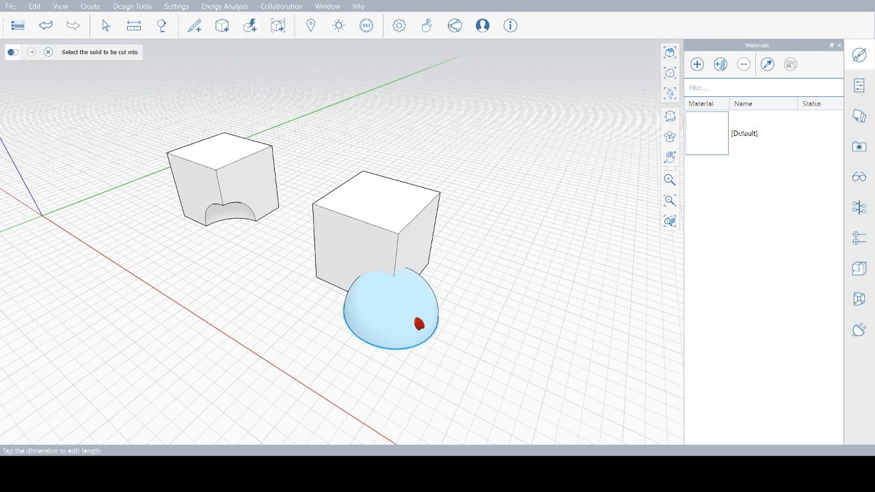
{"action": "left_click", "coordinate": [419, 324]}
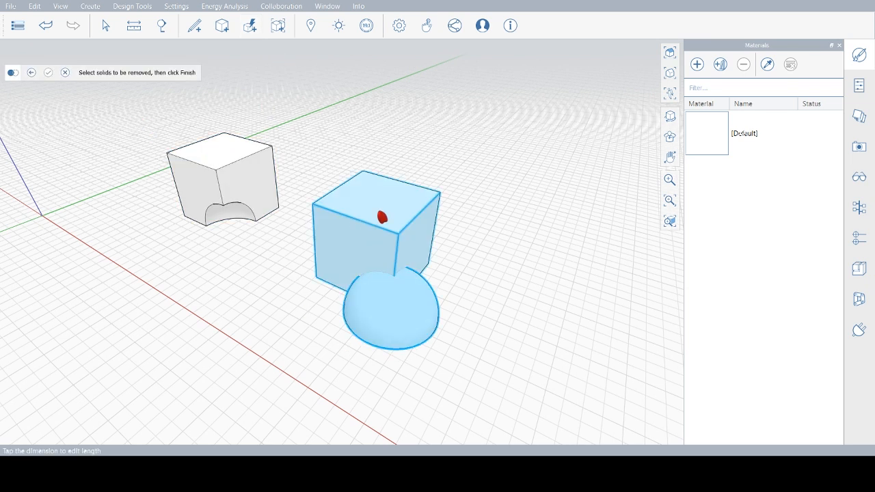
{"action": "left_click", "coordinate": [350, 208]}
{"action": "left_click", "coordinate": [48, 72]}
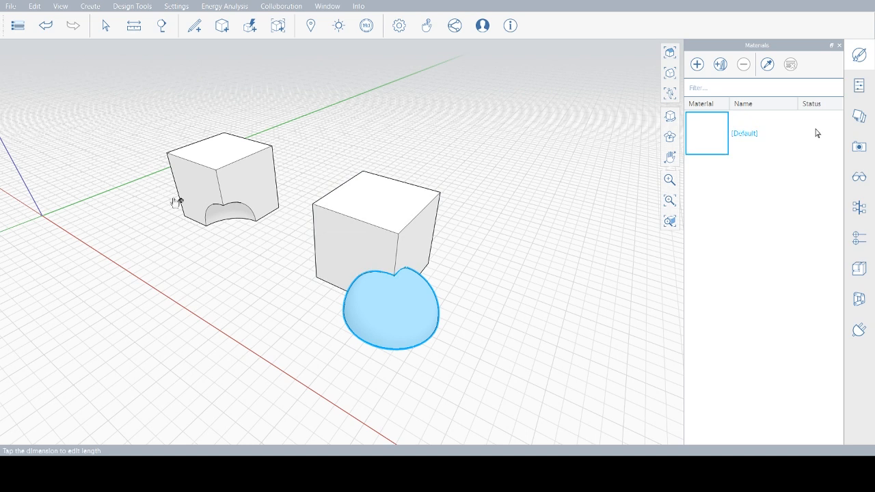
Step: Delete the cube overlapping the second dome, leaving only the notched dome
{"action": "left_click", "coordinate": [493, 162]}
{"action": "double_click", "coordinate": [368, 199]}
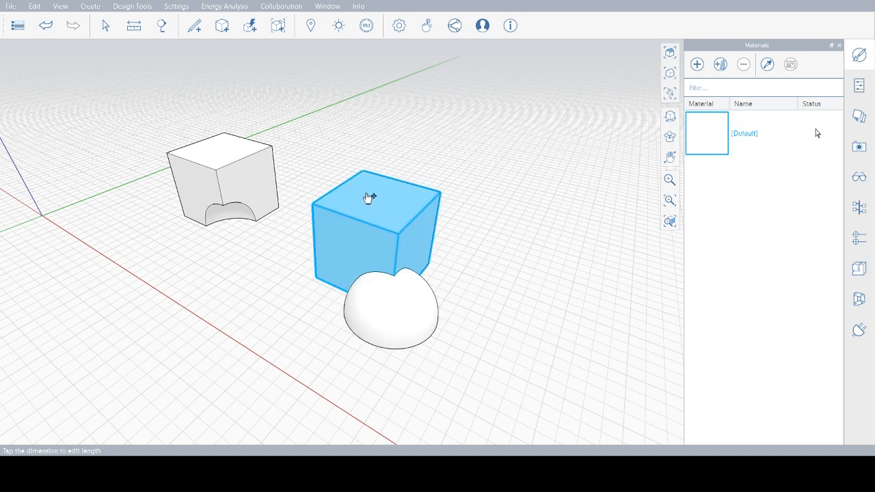
{"action": "key", "text": "Delete"}
{"action": "middle_click_drag", "start_coordinate": [292, 320], "coordinate": [307, 350]}
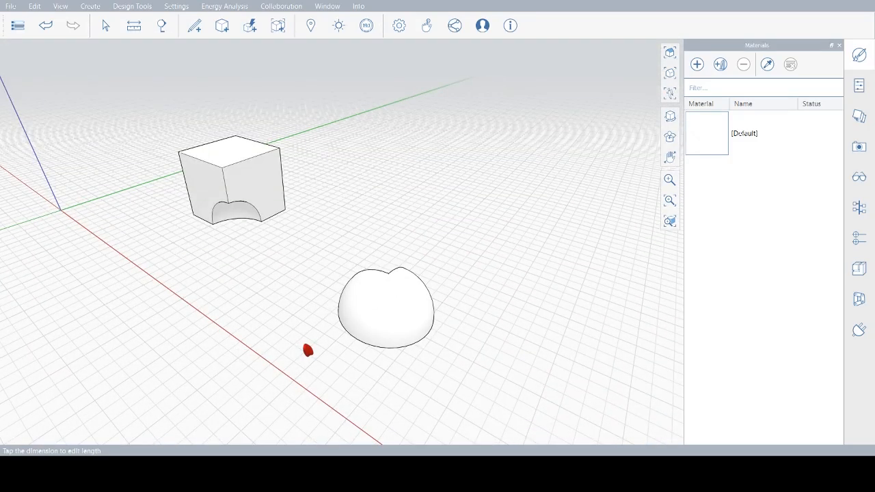
Step: Delete the notched cube and the notched dome together to clear the scene
{"action": "left_click_drag", "start_coordinate": [145, 100], "coordinate": [515, 420]}
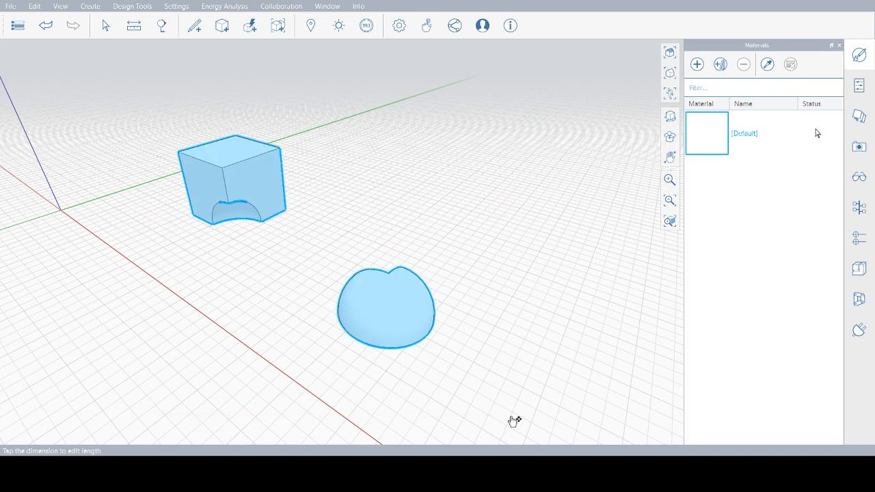
{"action": "key", "text": "Delete"}
{"action": "scroll", "coordinate": [514, 247], "scroll_direction": "down", "scroll_amount": 2}
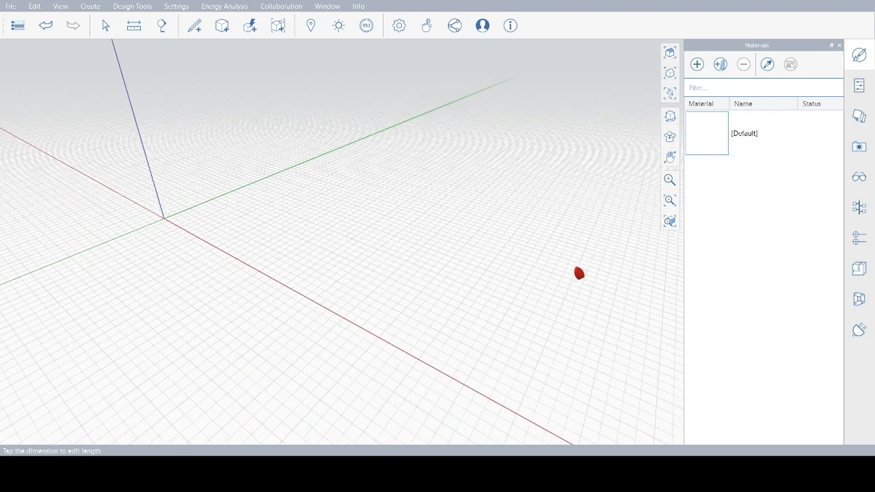
{"action": "scroll", "coordinate": [190, 240], "scroll_direction": "up", "scroll_amount": 1}
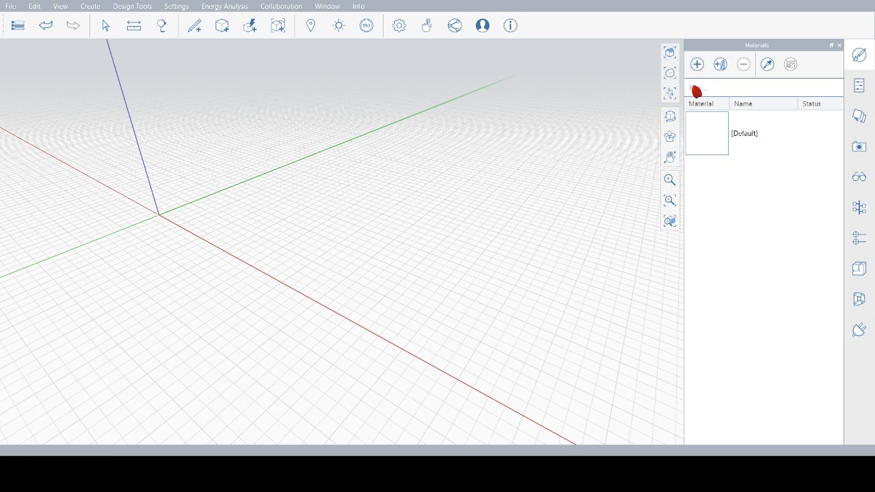
Step: Draw an open four-segment zigzag roof line in the front view, with segments about 4.8, 1.2, 3 and 5.6 m long
{"action": "left_click", "coordinate": [670, 94]}
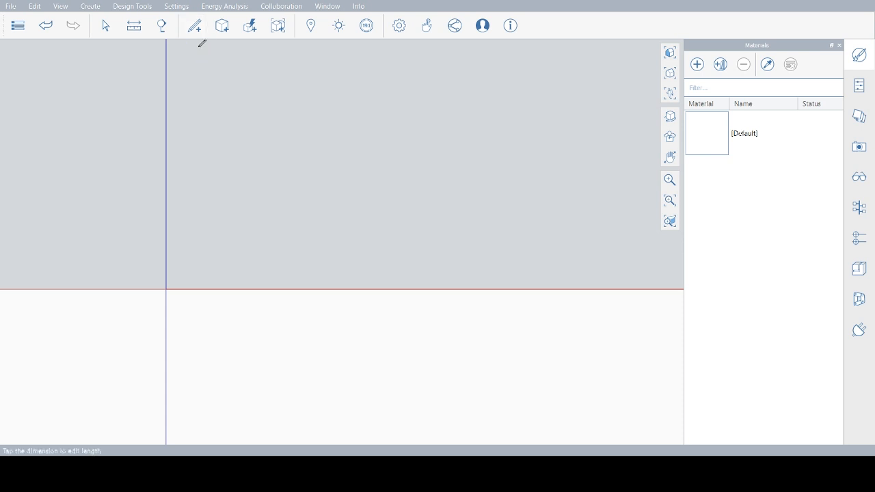
{"action": "left_click", "coordinate": [202, 264]}
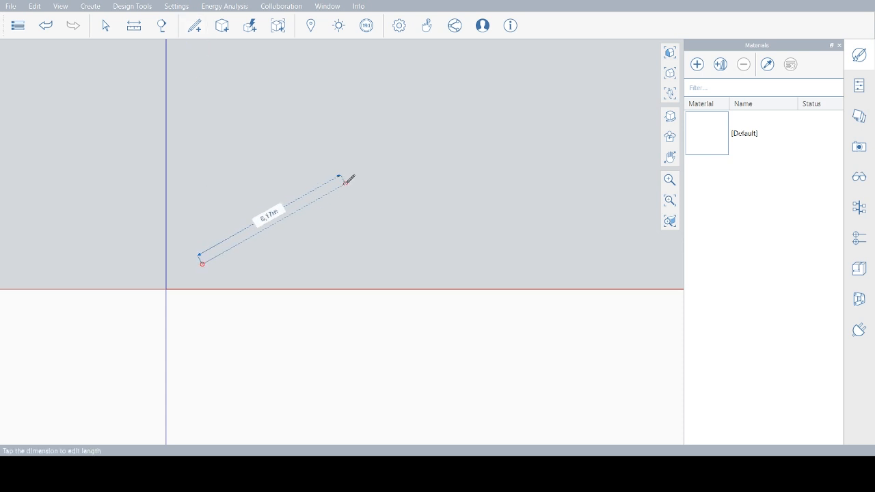
{"action": "left_click", "coordinate": [337, 191]}
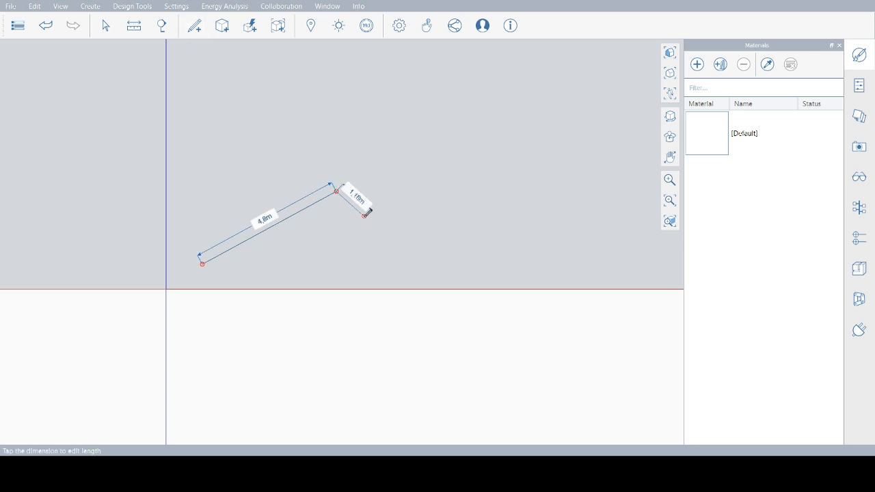
{"action": "left_click", "coordinate": [364, 220]}
{"action": "left_click", "coordinate": [421, 145]}
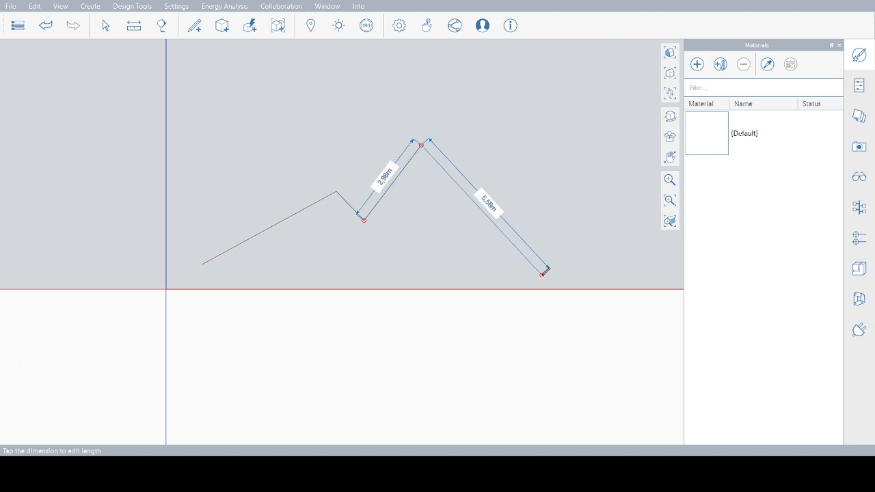
{"action": "double_click", "coordinate": [543, 274]}
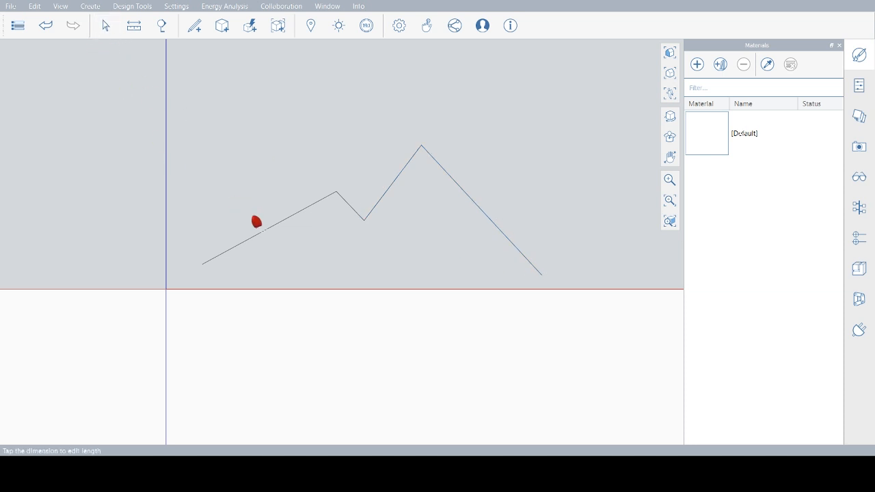
Step: Extrude the whole zigzag line vertically upward by 0.4 m to form a closed roof profile
{"action": "double_click", "coordinate": [273, 233]}
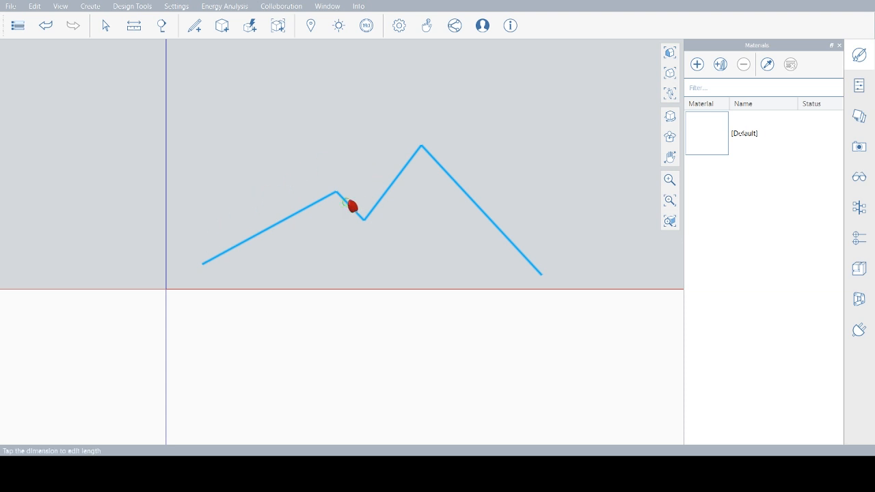
{"action": "mouse_move", "coordinate": [336, 191]}
{"action": "left_mouse_down"}
{"action": "mouse_move", "coordinate": [336, 173]}
{"action": "mouse_move", "coordinate": [337, 186]}
{"action": "left_mouse_up"}
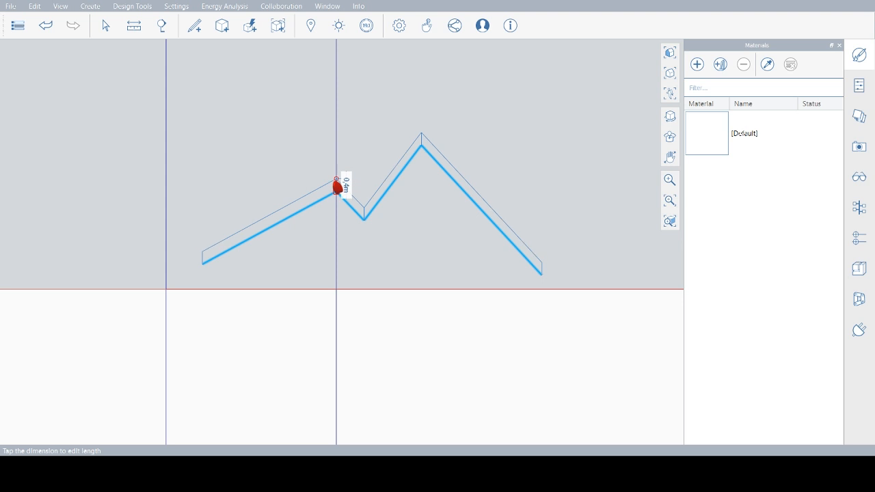
{"action": "left_click_drag", "start_coordinate": [338, 186], "coordinate": [336, 186]}
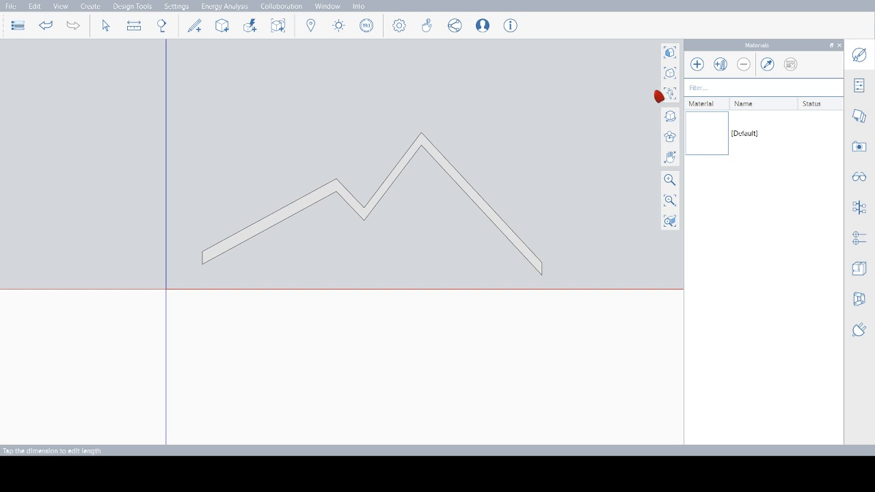
Step: Extrude the zigzag roof profile about 9 m back along the green axis into a solid roof
{"action": "left_click", "coordinate": [670, 76]}
{"action": "right_click_drag", "start_coordinate": [558, 206], "coordinate": [280, 320]}
{"action": "right_click_drag", "start_coordinate": [413, 314], "coordinate": [390, 312]}
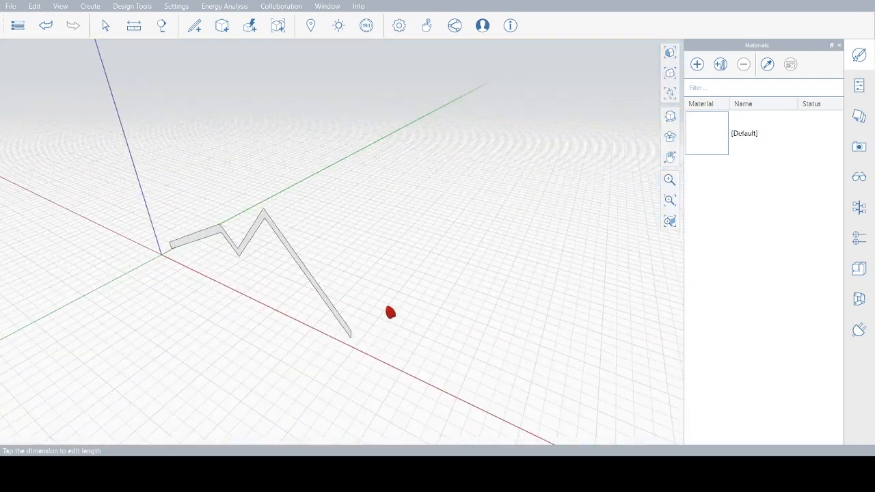
{"action": "left_click", "coordinate": [266, 219]}
{"action": "left_click_drag", "start_coordinate": [265, 218], "coordinate": [309, 201]}
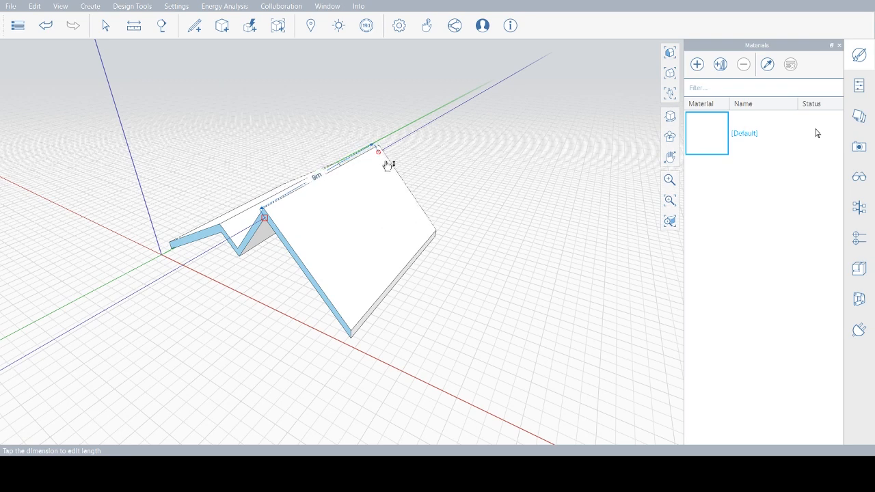
{"action": "left_click", "coordinate": [385, 171]}
{"action": "left_click", "coordinate": [495, 308]}
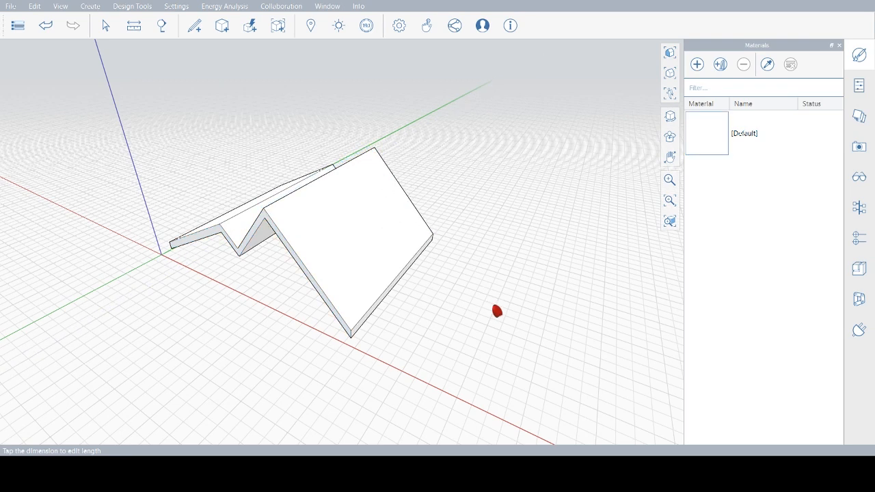
Step: Draw a circle with a 1.5 m radius on the ground beside the roof's steep slope, in the top view
{"action": "right_click_drag", "start_coordinate": [463, 246], "coordinate": [490, 239]}
{"action": "left_click", "coordinate": [675, 71]}
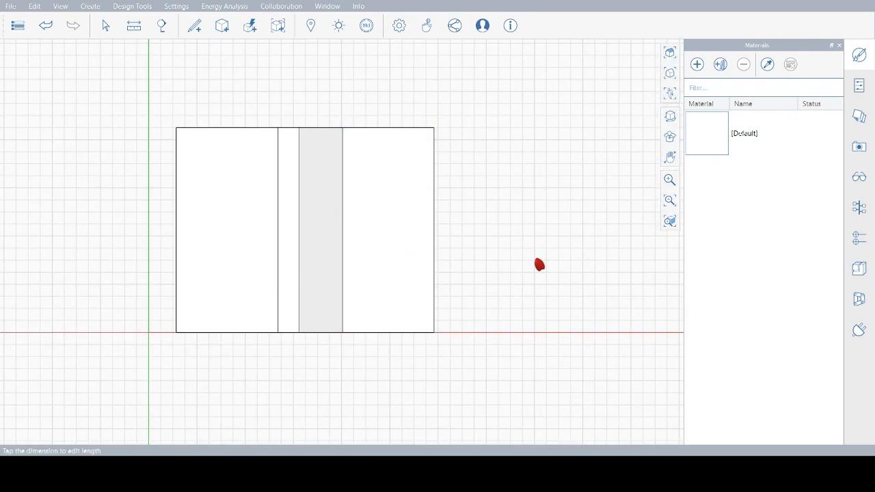
{"action": "left_click", "coordinate": [195, 26]}
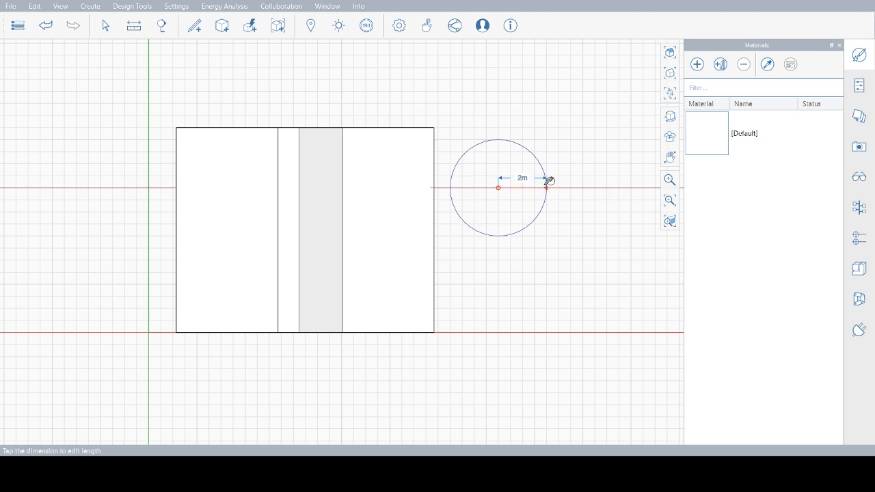
{"action": "left_click", "coordinate": [534, 186]}
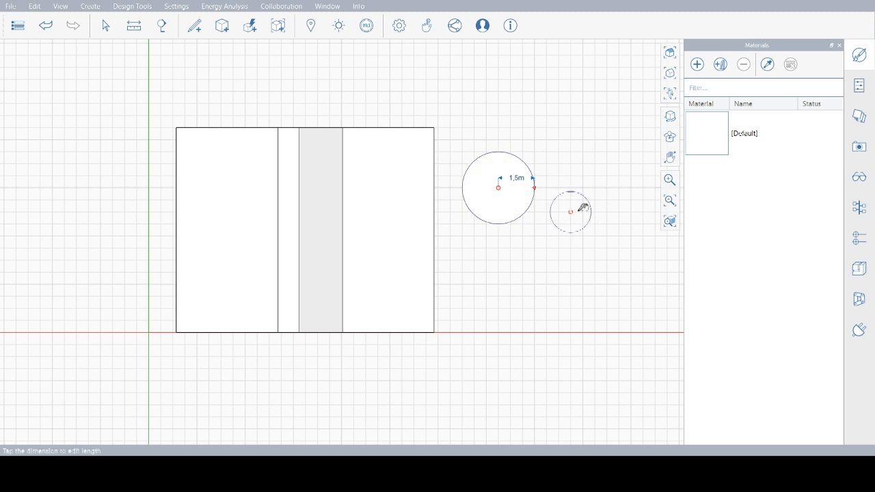
Step: Extrude the circle upward about 7 m into a cylinder, working in the 3D view
{"action": "left_click", "coordinate": [669, 91]}
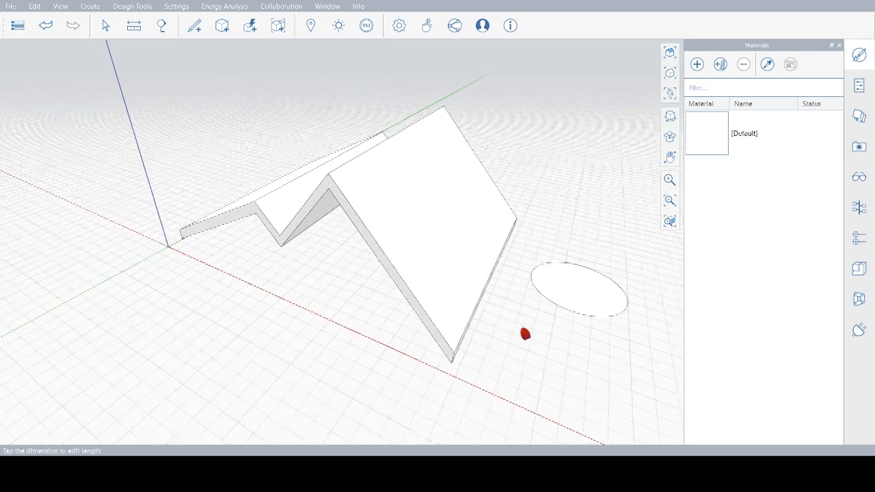
{"action": "left_click", "coordinate": [574, 295]}
{"action": "left_click_drag", "start_coordinate": [579, 296], "coordinate": [609, 69]}
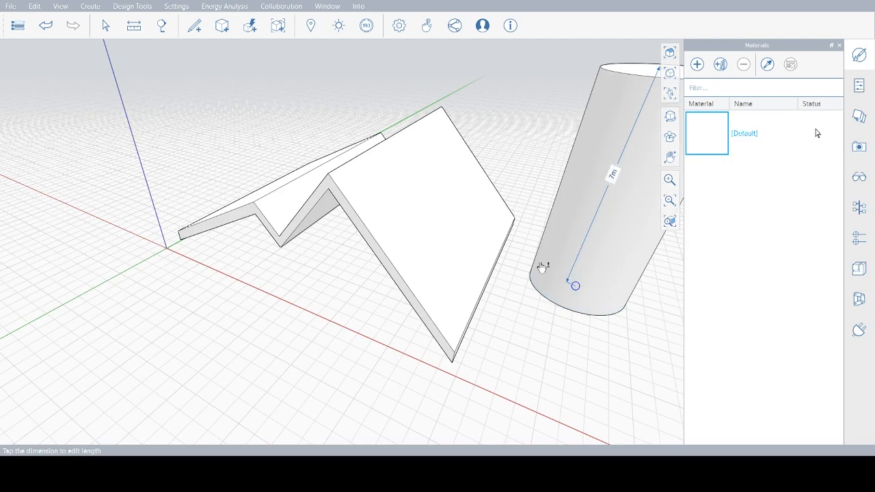
Step: Move the whole cylinder about 4.6 m along the red axis onto the roof's steep slope, in the top view
{"action": "middle_click_drag", "start_coordinate": [554, 296], "coordinate": [259, 297]}
{"action": "right_click_drag", "start_coordinate": [259, 297], "coordinate": [261, 297]}
{"action": "right_click_drag", "start_coordinate": [377, 199], "coordinate": [413, 244]}
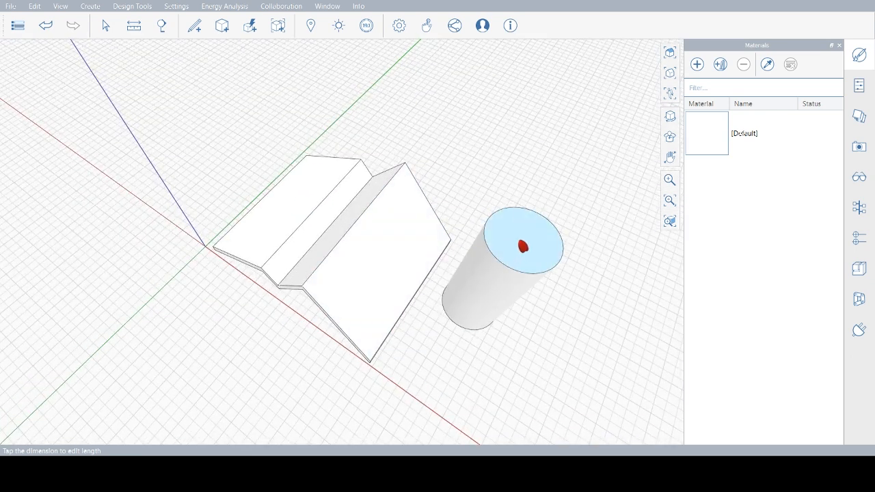
{"action": "double_click", "coordinate": [523, 240]}
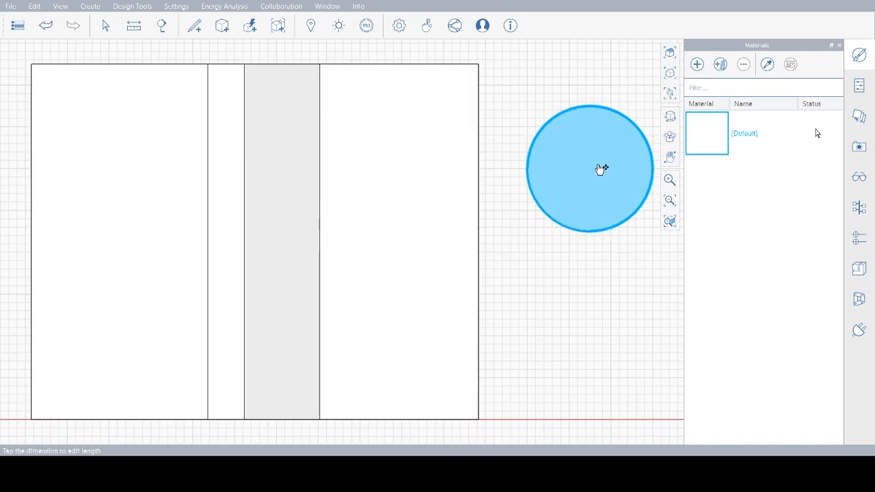
{"action": "left_click_drag", "start_coordinate": [601, 169], "coordinate": [410, 169]}
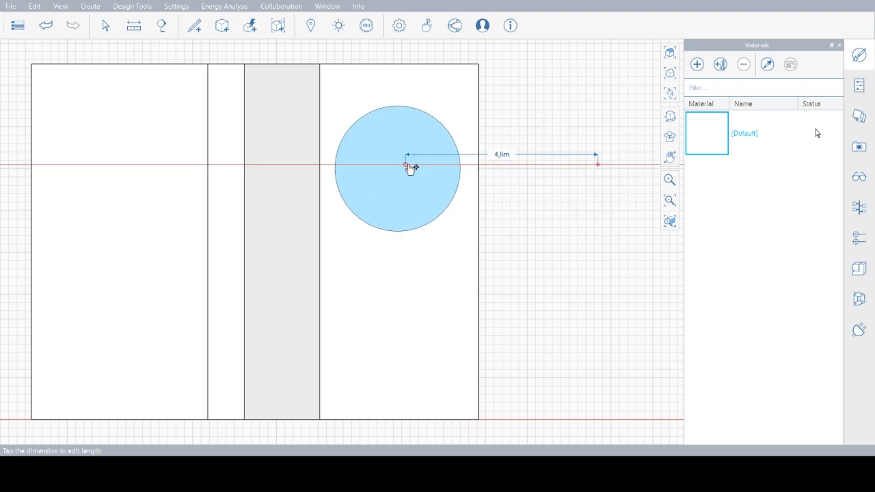
Step: Cut the cylinder out of the zigzag roof solid with a Boolean cut, working in the 3D view
{"action": "key", "text": "Escape"}
{"action": "left_click", "coordinate": [672, 76]}
{"action": "middle_click_drag", "start_coordinate": [577, 263], "coordinate": [527, 346]}
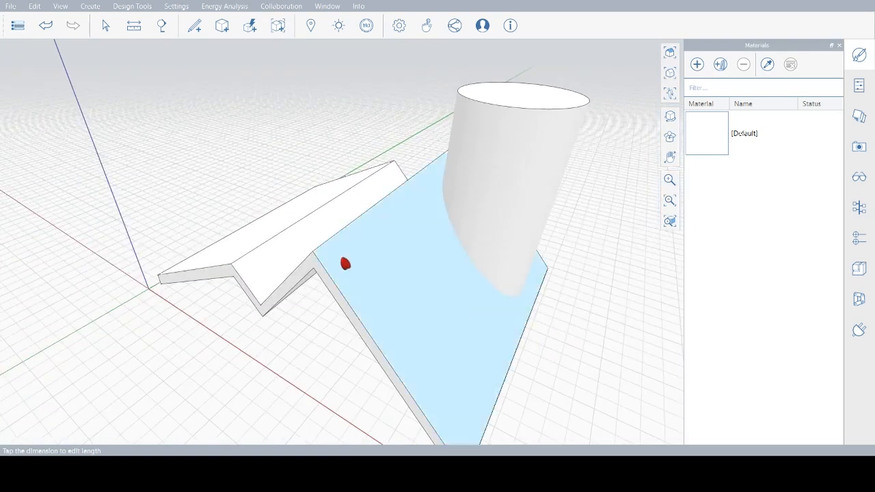
{"action": "double_click", "coordinate": [385, 272]}
{"action": "key", "text": "g"}
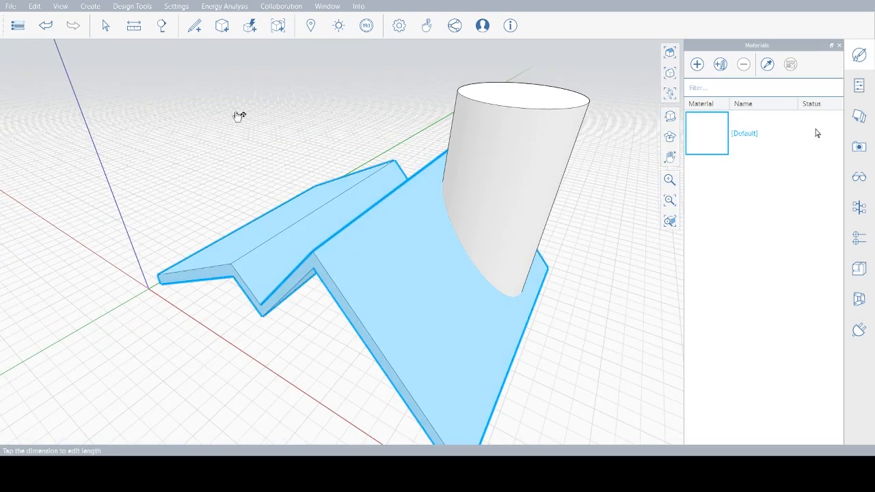
{"action": "left_click", "coordinate": [247, 29]}
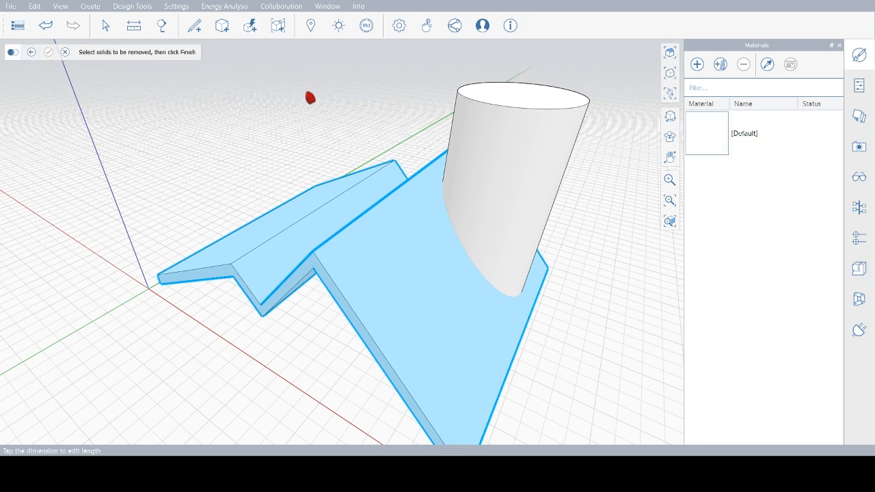
{"action": "left_click", "coordinate": [532, 149]}
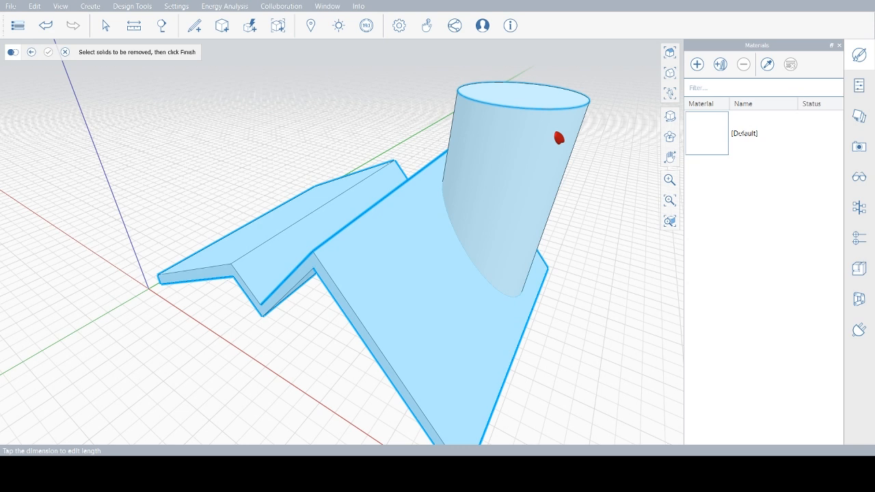
{"action": "left_click", "coordinate": [48, 53]}
Step: Delete the leftover cylinder from the round opening in the roof's steep slope
{"action": "left_click", "coordinate": [563, 148]}
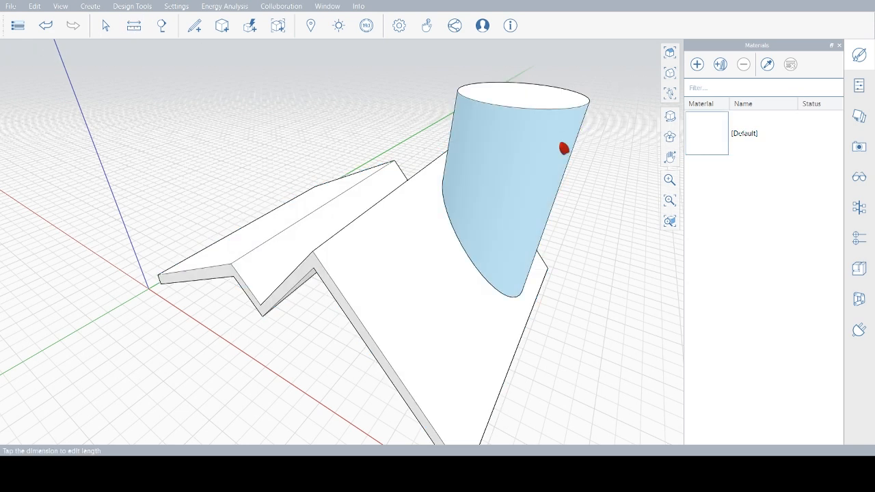
{"action": "key", "text": "Delete"}
{"action": "mouse_move", "coordinate": [559, 137]}
{"action": "right_mouse_down"}
{"action": "mouse_move", "coordinate": [349, 312]}
{"action": "mouse_move", "coordinate": [340, 281]}
{"action": "mouse_move", "coordinate": [365, 249]}
{"action": "mouse_move", "coordinate": [484, 328]}
{"action": "mouse_move", "coordinate": [557, 326]}
{"action": "mouse_move", "coordinate": [618, 291]}
{"action": "mouse_move", "coordinate": [528, 322]}
{"action": "mouse_move", "coordinate": [592, 318]}
{"action": "right_mouse_up"}
Step: Draw a circle with a radius of about 1.08 m on the roof's steep slope, beside the large round opening
{"action": "left_click", "coordinate": [196, 33]}
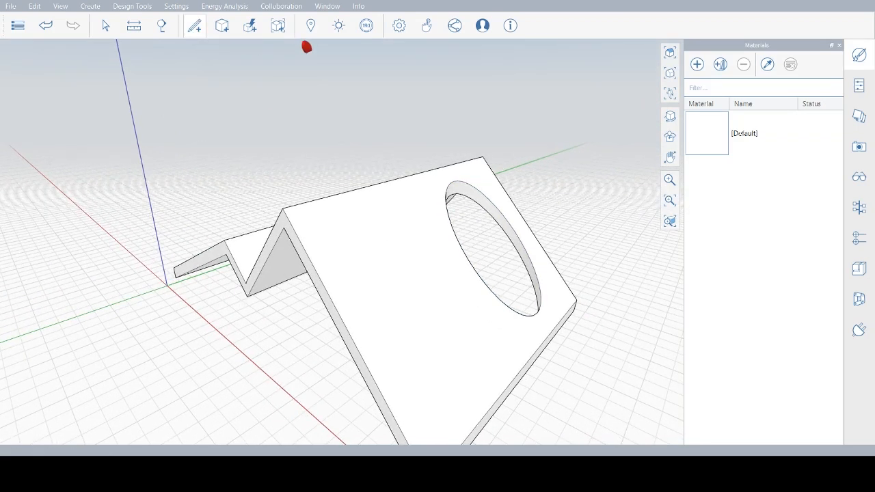
{"action": "left_click", "coordinate": [406, 290]}
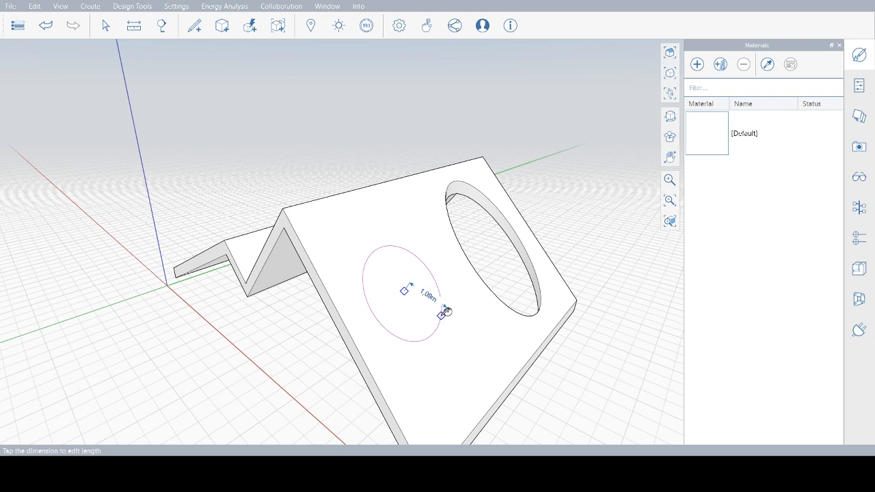
{"action": "right_click_drag", "start_coordinate": [569, 363], "coordinate": [447, 369]}
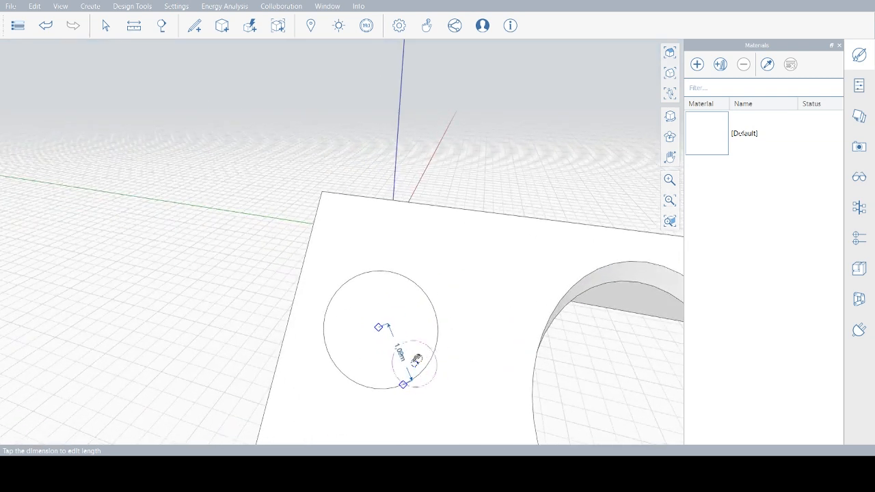
{"action": "key", "text": "Escape"}
Step: Push the circular face through the roof's thickness to make a second, smaller round hole
{"action": "left_click", "coordinate": [367, 342]}
{"action": "left_click_drag", "start_coordinate": [374, 317], "coordinate": [381, 335]}
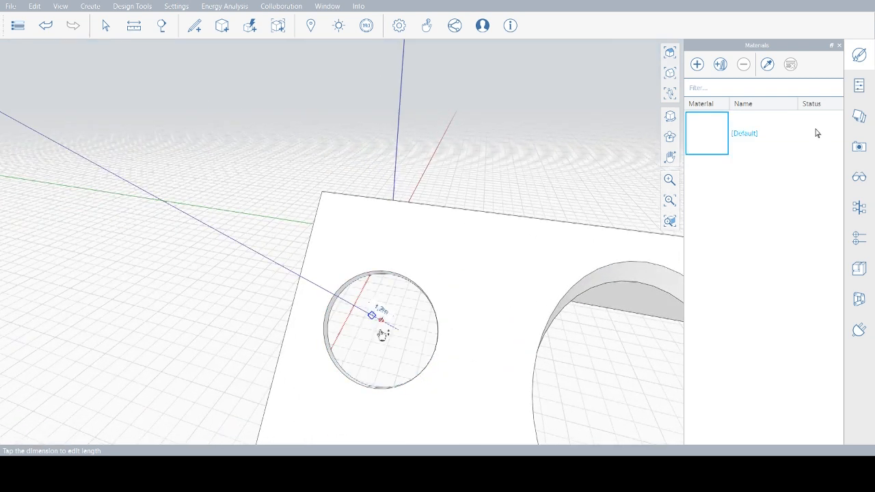
{"action": "key", "text": "Escape"}
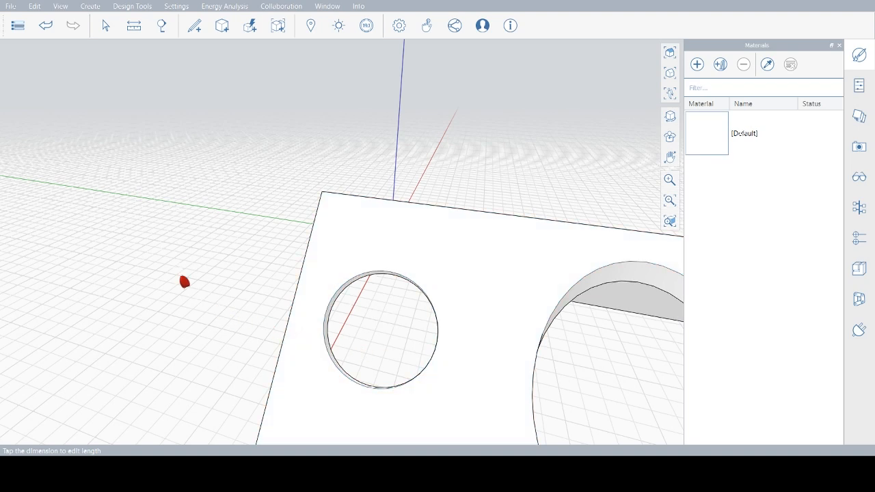
{"action": "scroll", "coordinate": [175, 250], "scroll_direction": "down", "scroll_amount": 5}
{"action": "middle_click_drag", "start_coordinate": [187, 381], "coordinate": [313, 286]}
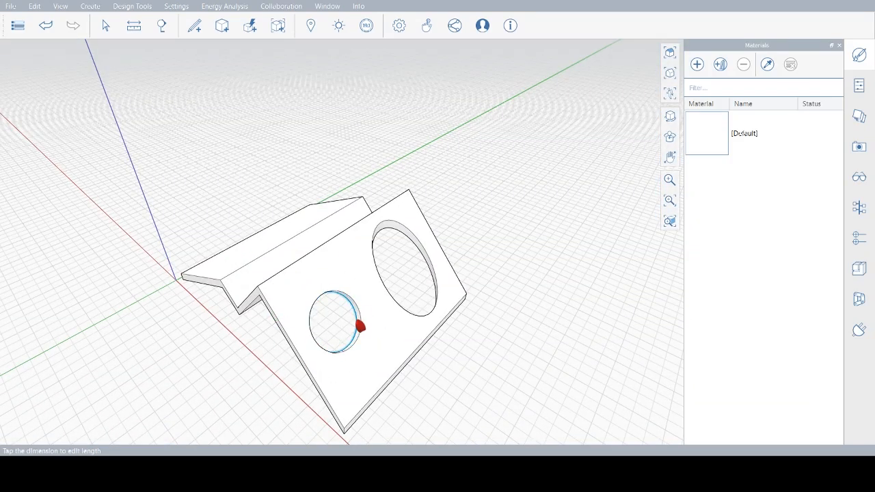
{"action": "scroll", "coordinate": [303, 331], "scroll_direction": "up", "scroll_amount": 3}
{"action": "scroll", "coordinate": [348, 317], "scroll_direction": "down", "scroll_amount": 2}
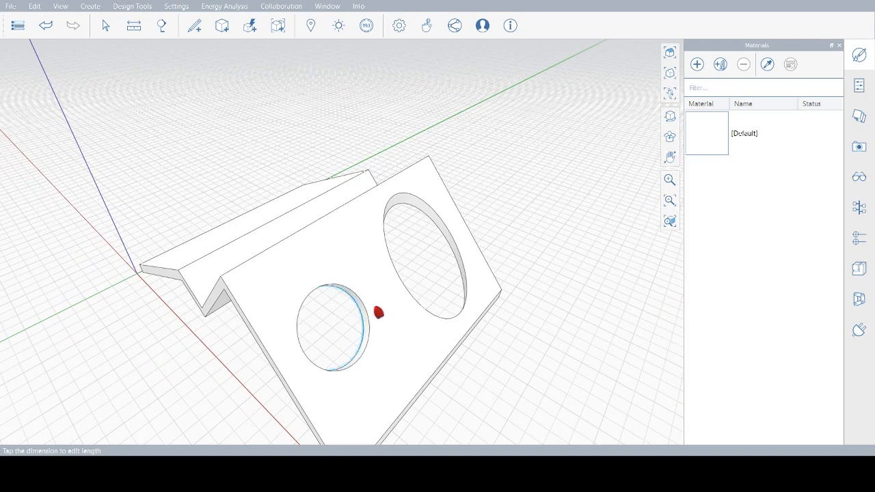
{"action": "middle_click_drag", "start_coordinate": [535, 342], "coordinate": [592, 75]}
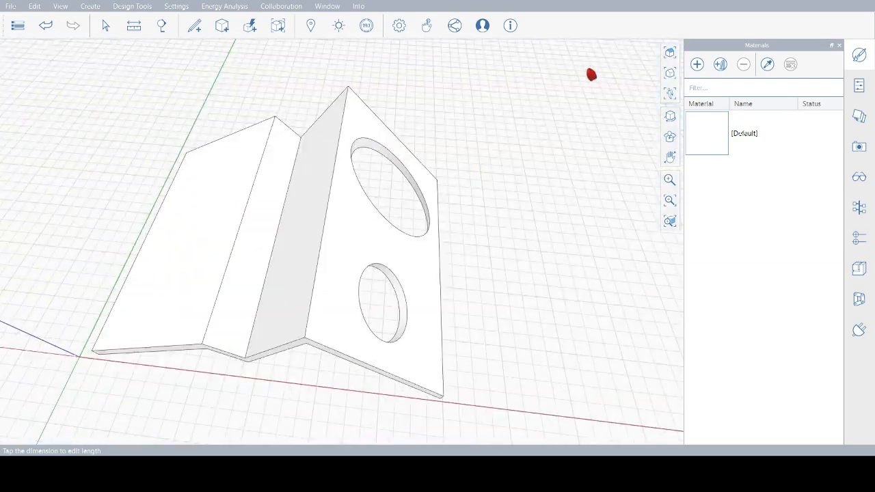
Step: Draw a long, narrow rectangle parallel to the red axis behind the roof in the top view and extrude it into a tall slab
{"action": "left_click", "coordinate": [671, 71]}
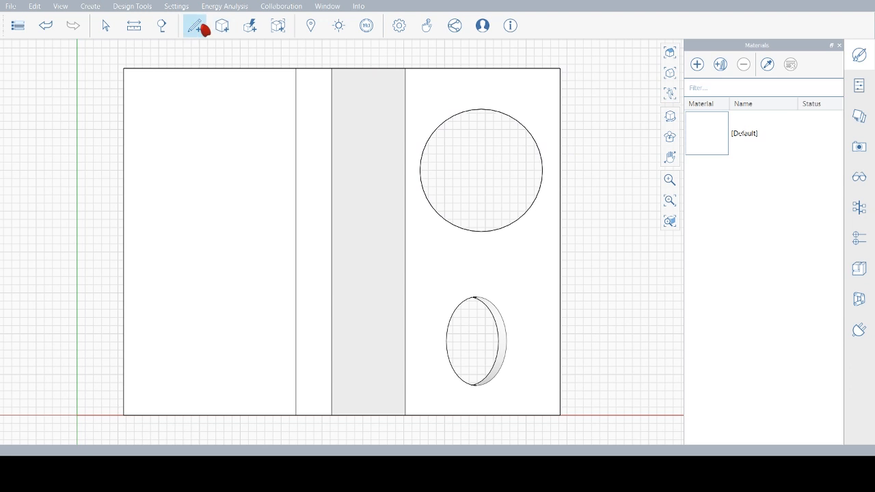
{"action": "left_click", "coordinate": [283, 53]}
{"action": "scroll", "coordinate": [366, 263], "scroll_direction": "down", "scroll_amount": 4}
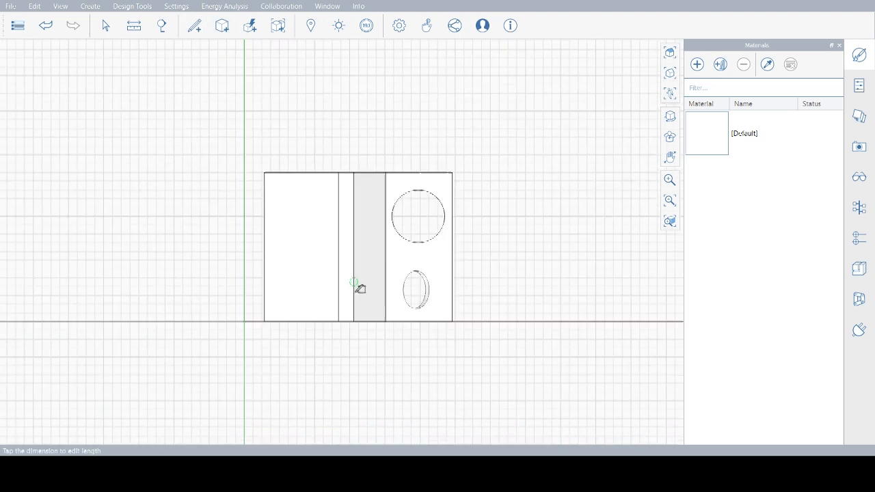
{"action": "left_click", "coordinate": [209, 111]}
{"action": "left_click", "coordinate": [350, 111]}
Step: Move the slab about 5.8 m along the green axis and about 1.2 m along the red axis across the roof, in the top view
{"action": "left_click", "coordinate": [670, 52]}
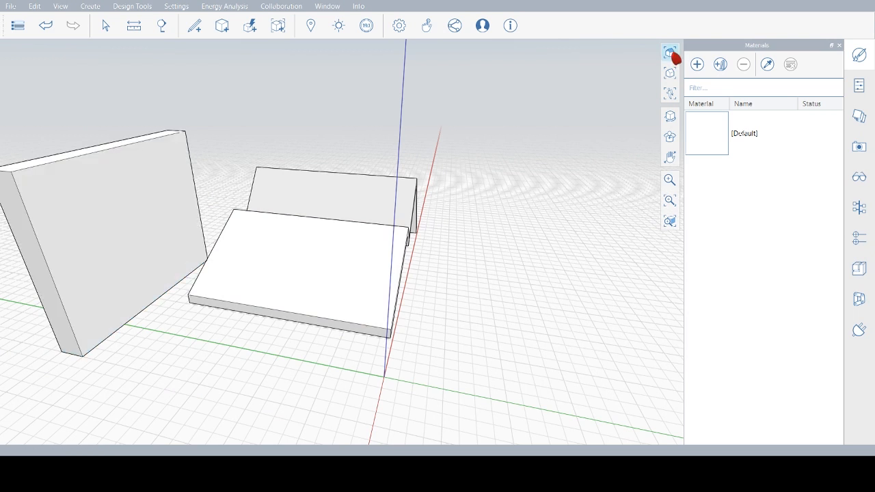
{"action": "left_click", "coordinate": [670, 73]}
{"action": "left_click", "coordinate": [247, 90]}
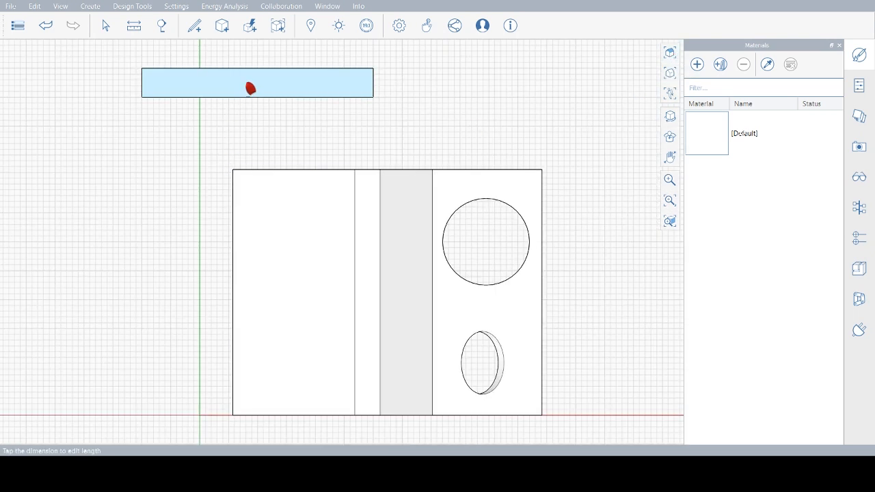
{"action": "left_click_drag", "start_coordinate": [242, 84], "coordinate": [243, 256]}
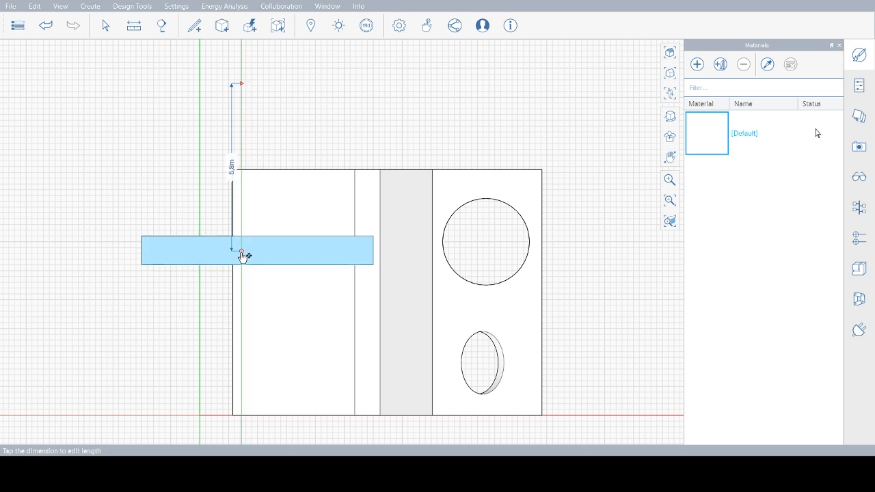
{"action": "left_click_drag", "start_coordinate": [164, 257], "coordinate": [173, 257]}
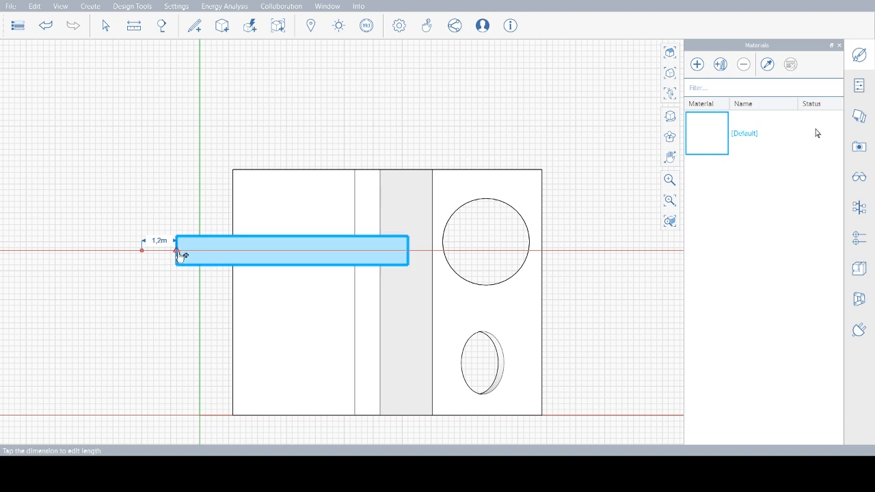
{"action": "key", "text": "Escape"}
Step: Cut the tall slab out of the zigzag roof solid with a Boolean cut, working in the 3D view
{"action": "left_click", "coordinate": [670, 73]}
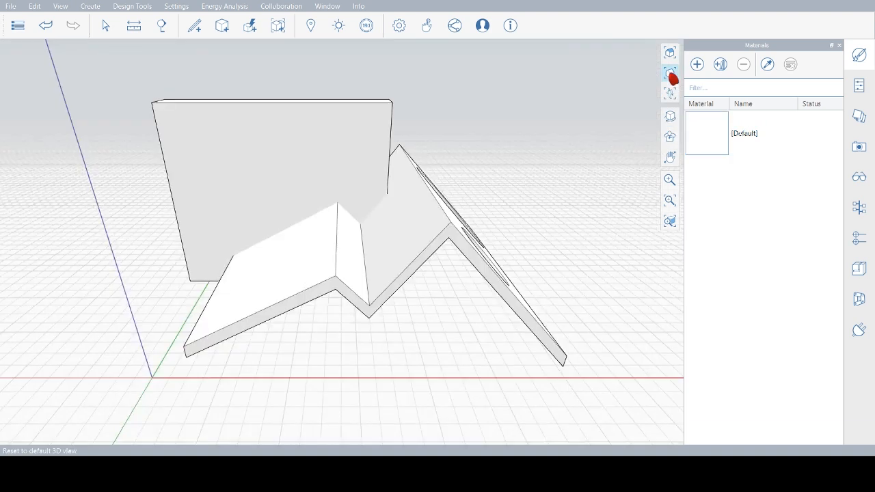
{"action": "middle_click_drag", "start_coordinate": [474, 176], "coordinate": [443, 258]}
{"action": "middle_click_drag", "start_coordinate": [410, 309], "coordinate": [374, 324]}
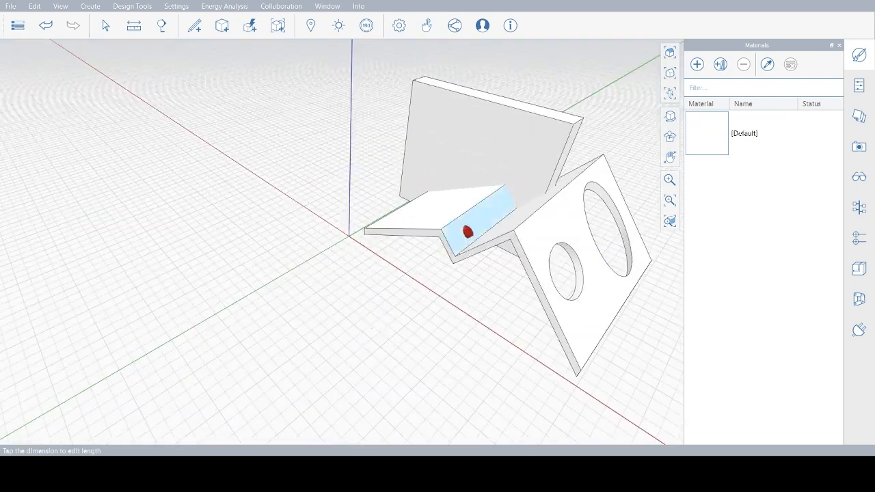
{"action": "double_click", "coordinate": [512, 230]}
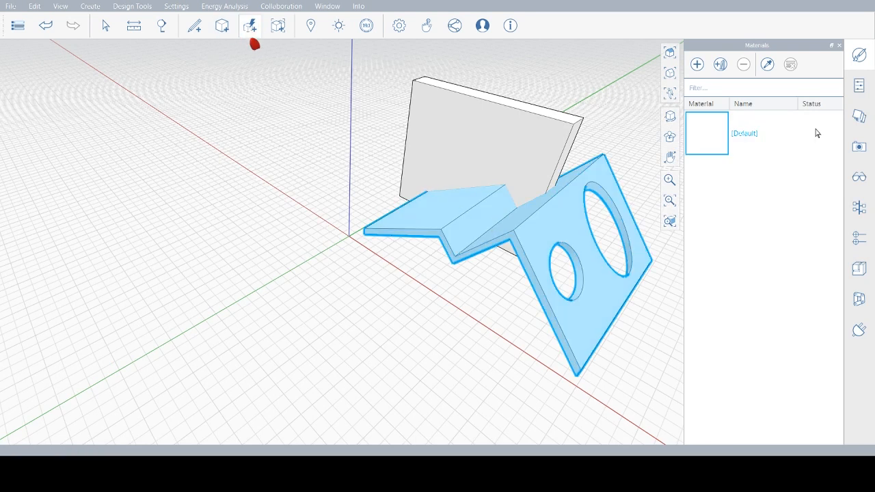
{"action": "left_click", "coordinate": [275, 53]}
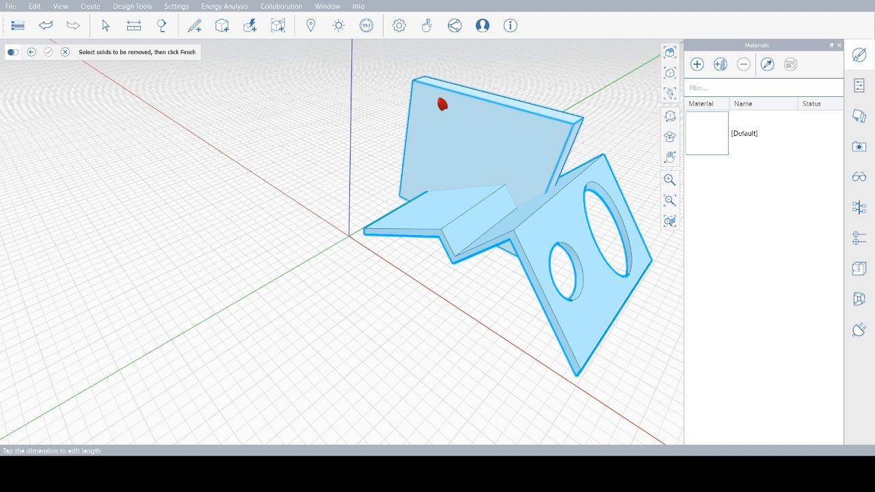
{"action": "left_click", "coordinate": [442, 104]}
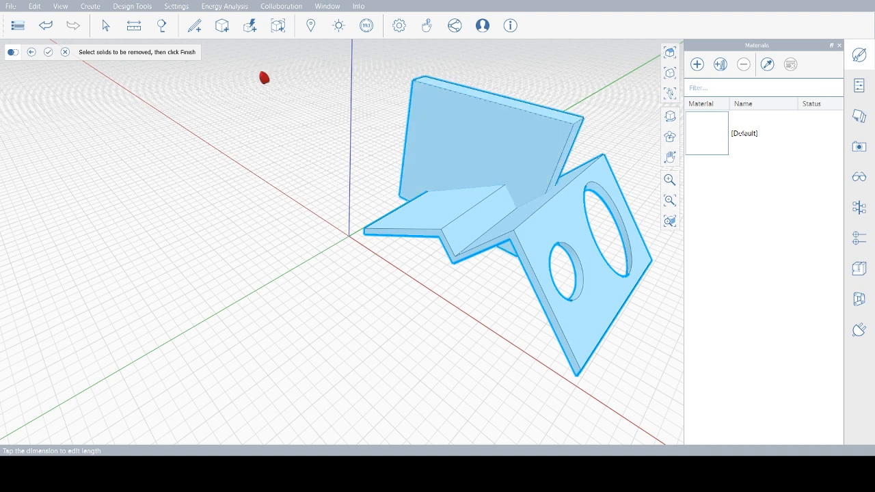
{"action": "left_click", "coordinate": [48, 52]}
Step: Delete the leftover slab from the slot cut through the roof folds
{"action": "middle_click_drag", "start_coordinate": [230, 265], "coordinate": [383, 301]}
{"action": "left_click", "coordinate": [190, 275]}
{"action": "key", "text": "Delete"}
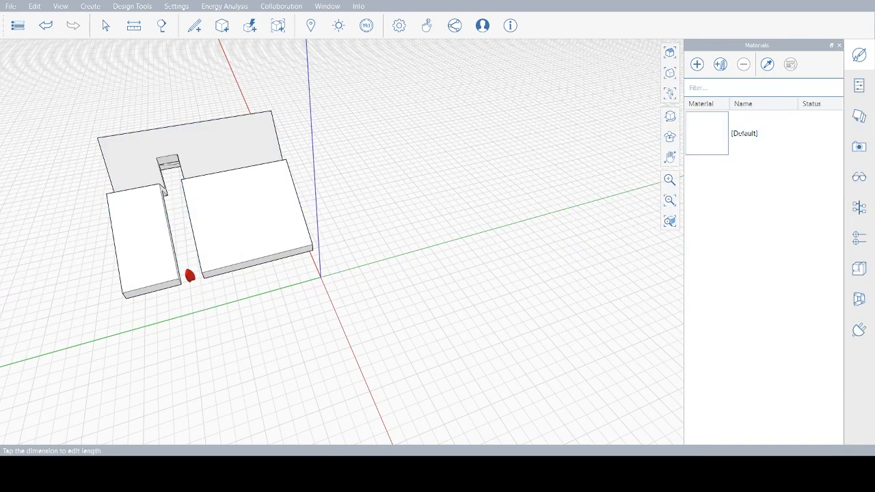
Step: Inspect the roof's slot and two round openings from several sides
{"action": "middle_click_drag", "start_coordinate": [158, 357], "coordinate": [301, 330]}
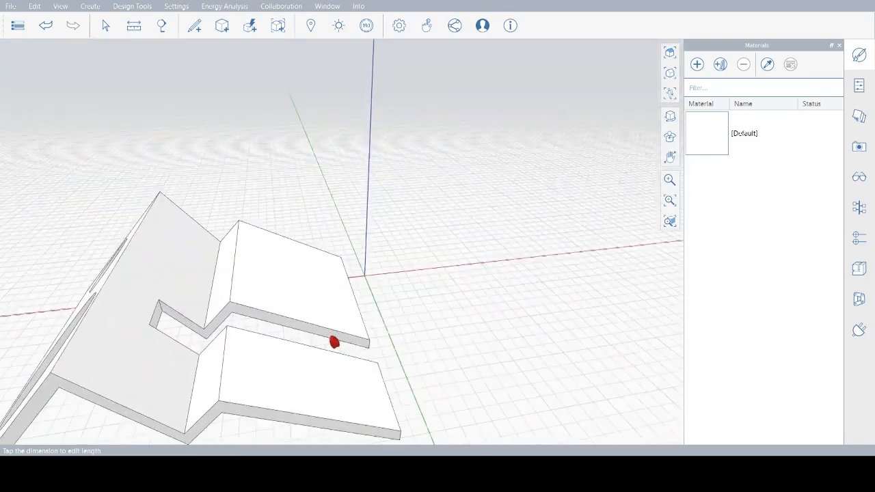
{"action": "middle_click_drag", "start_coordinate": [369, 343], "coordinate": [304, 352]}
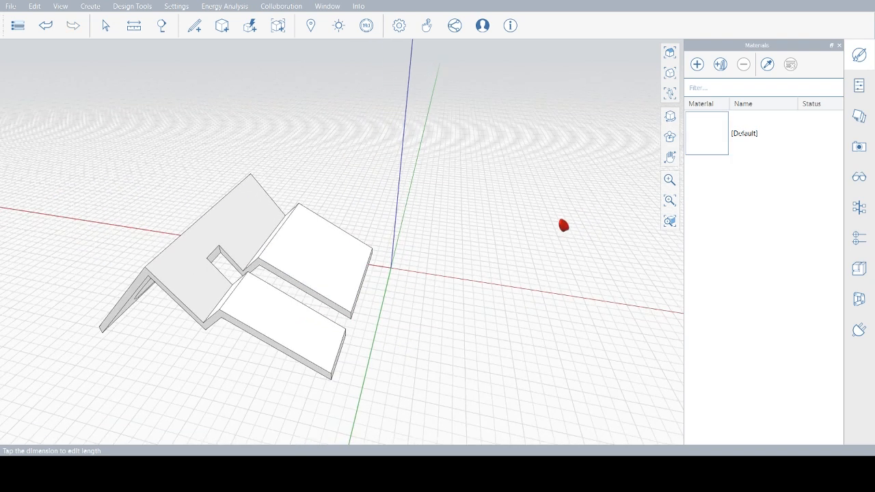
{"action": "middle_click_drag", "start_coordinate": [168, 333], "coordinate": [298, 178]}
{"action": "middle_click_drag", "start_coordinate": [515, 367], "coordinate": [137, 380]}
{"action": "scroll", "coordinate": [246, 272], "scroll_direction": "up", "scroll_amount": 2}
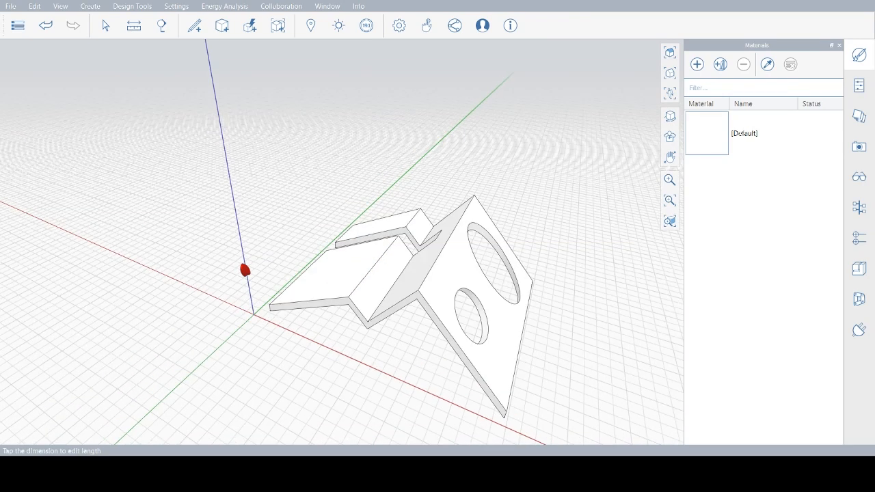
{"action": "middle_click_drag", "start_coordinate": [139, 207], "coordinate": [453, 415]}
{"action": "middle_click_drag", "start_coordinate": [302, 343], "coordinate": [306, 370]}
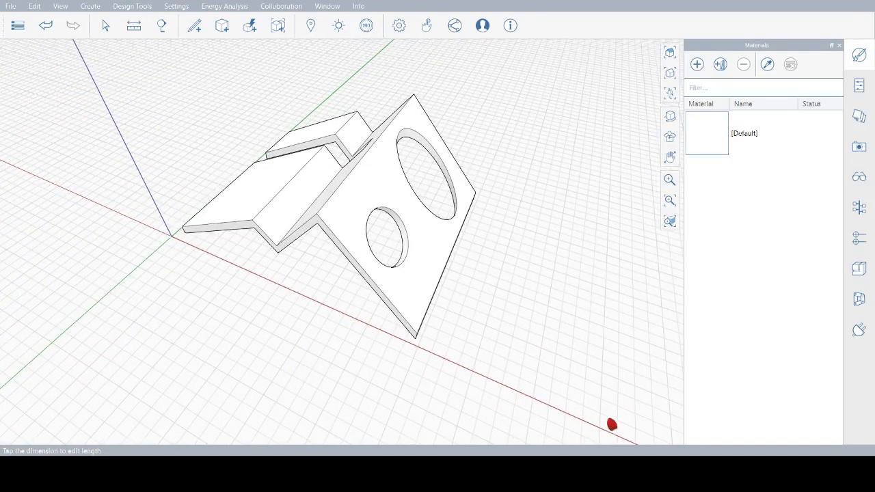